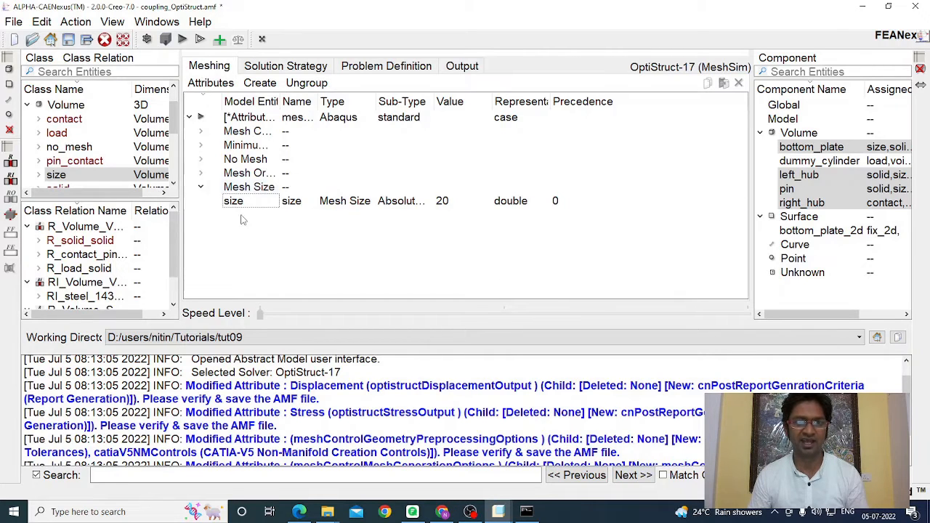
Step: Replace the value of the "size" mesh size attribute with the doubleParamFromCAD function and widen the editor to show the whole expression
left_click(295, 207)
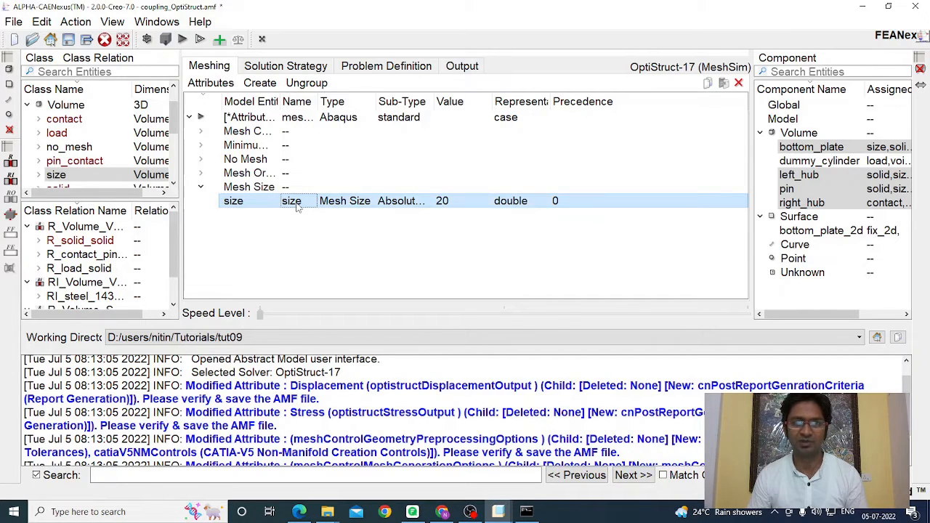
double_click(295, 207)
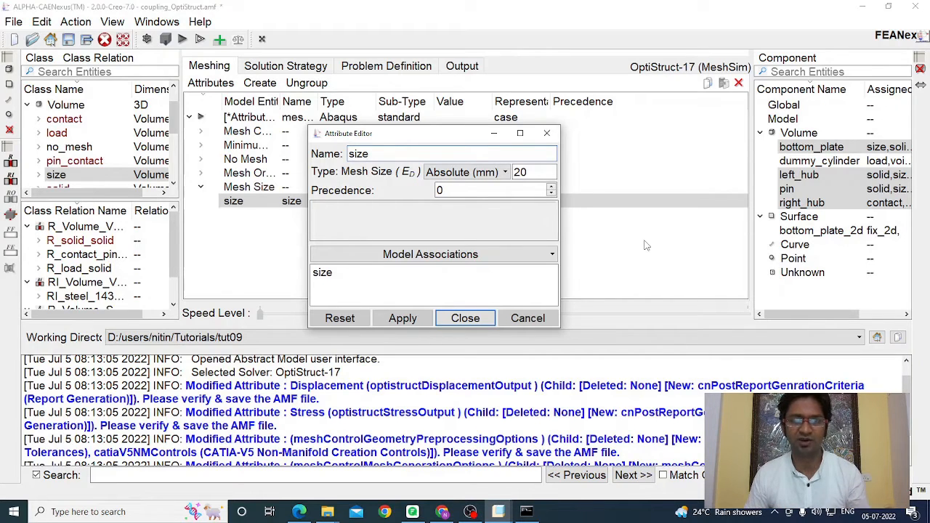
double_click(533, 173)
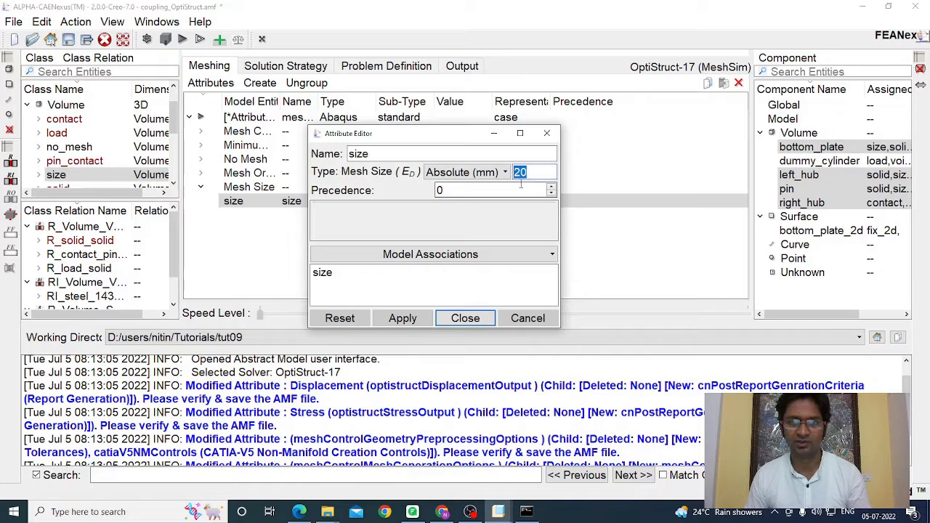
type("d")
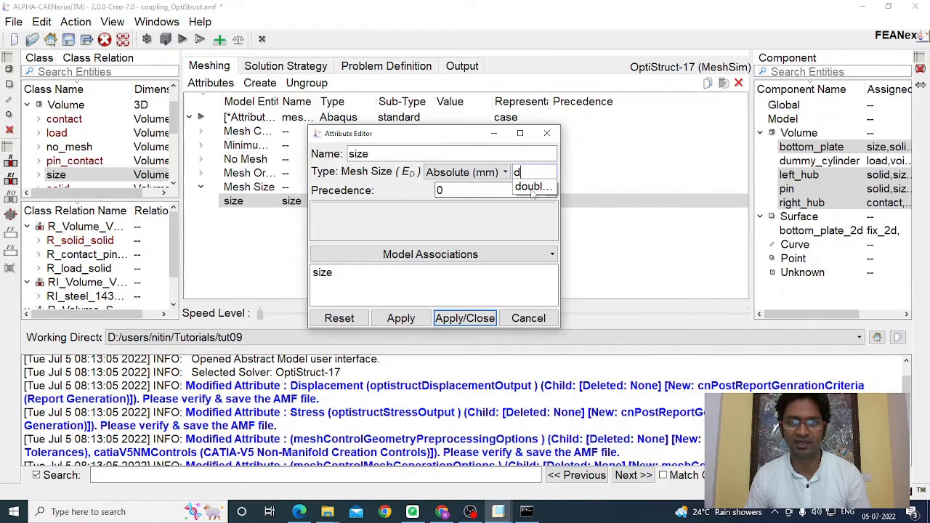
left_click(533, 187)
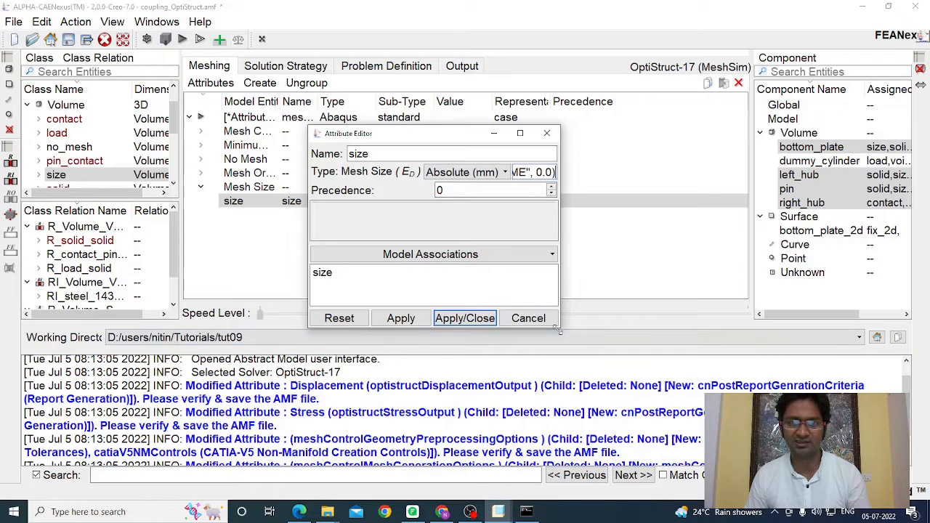
left_click_drag(558, 327, 838, 319)
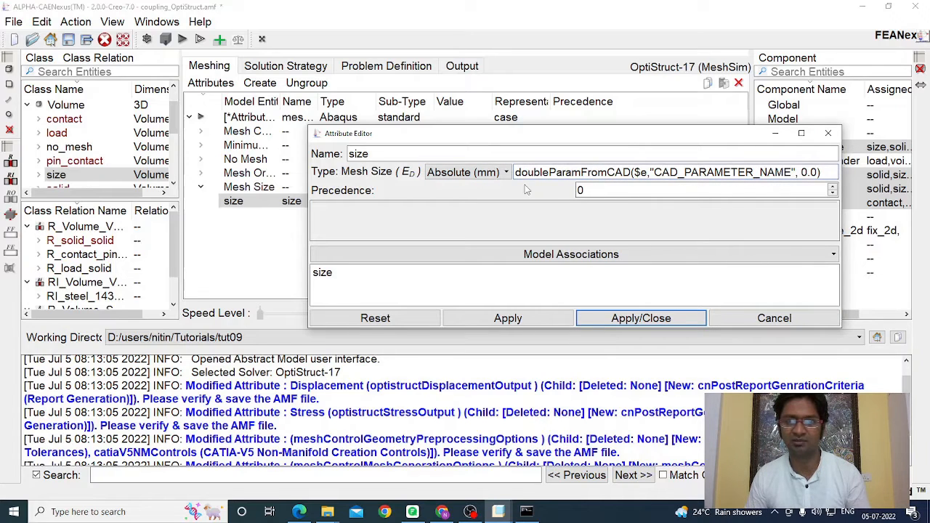
Step: Replace the placeholder CAD parameter name in the mesh size expression with MESH_SIZE
left_click(790, 172)
key("BackSpace")
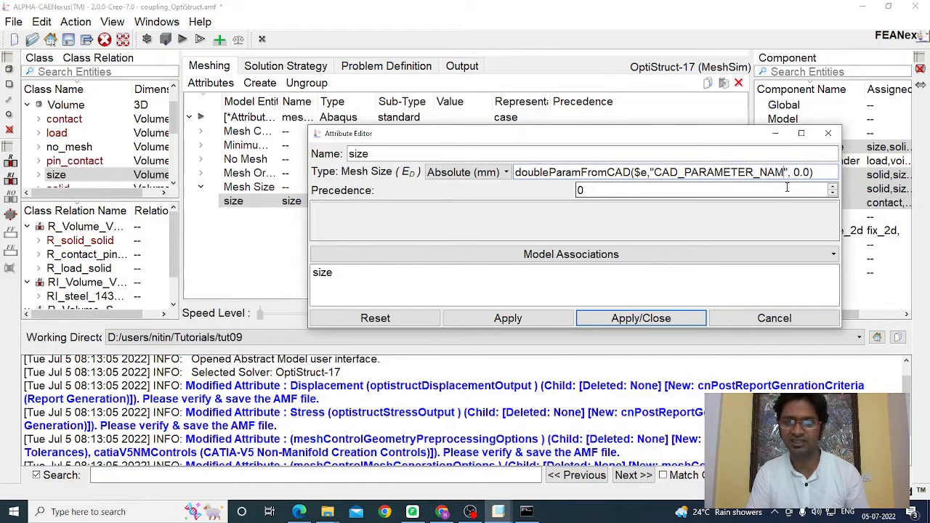
key("BackSpace")
key("BackSpace")
key("BackSpace")
key("BackSpace")
key("BackSpace")
key("BackSpace")
key("BackSpace")
key("BackSpace")
key("BackSpace")
key("BackSpace")
key("BackSpace")
key("BackSpace")
key("BackSpace")
key("BackSpace")
key("BackSpace")
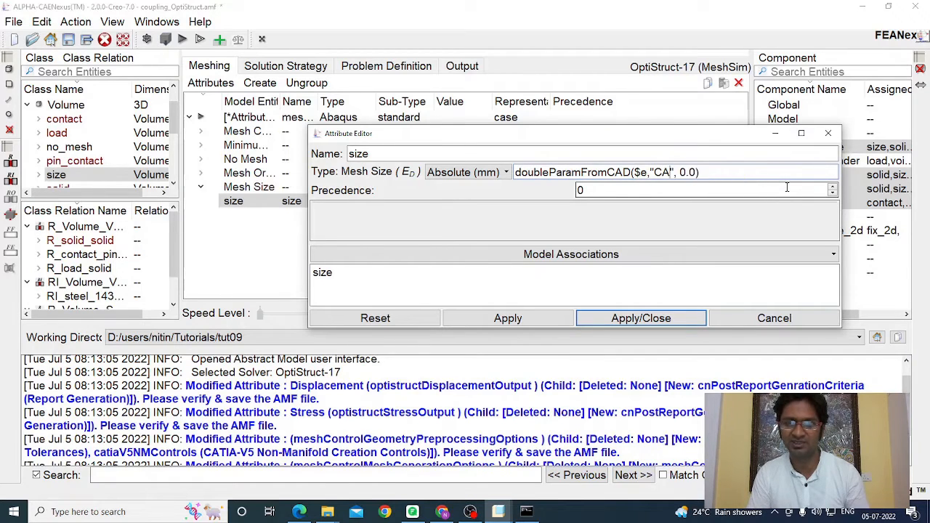
key("BackSpace")
key("BackSpace")
type("ME")
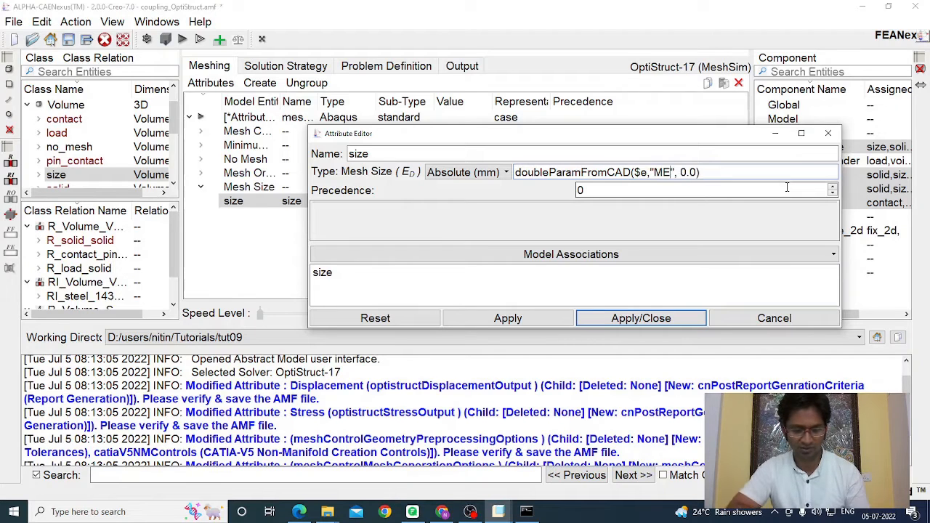
type("SH_SIZ")
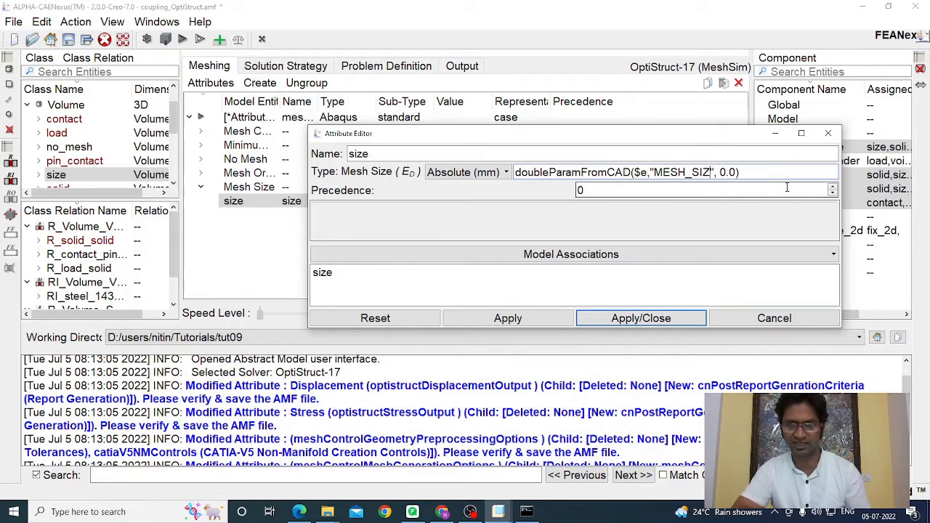
type("E")
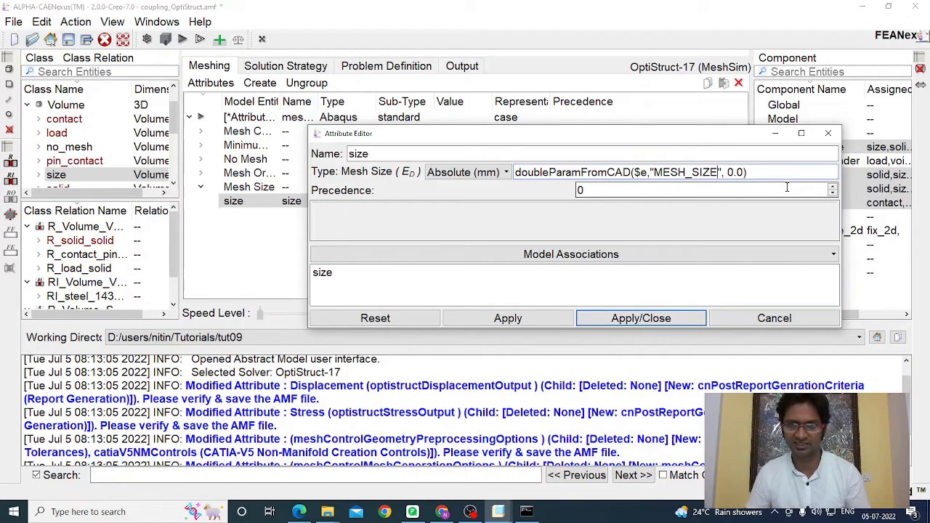
Step: Set the mesh size expression's default value to 20.0 and apply the attribute change
left_click(733, 172)
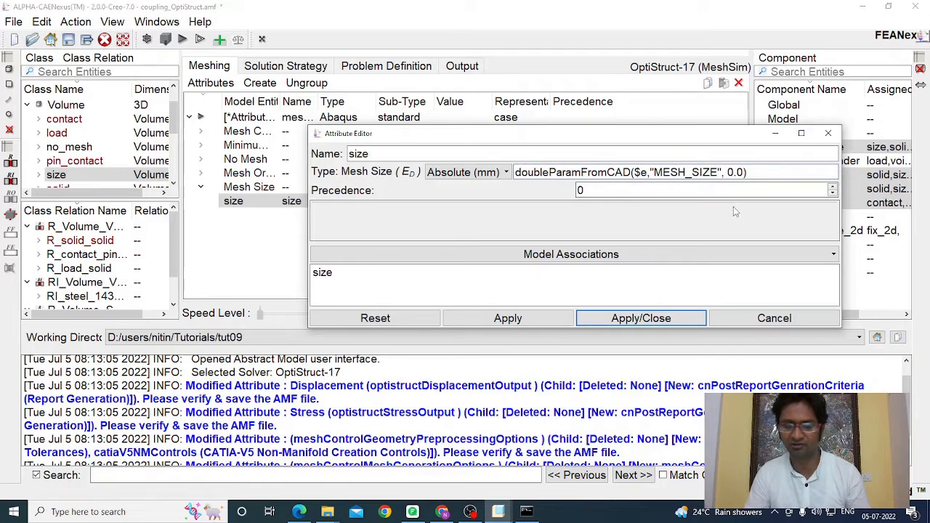
key("BackSpace")
type("20")
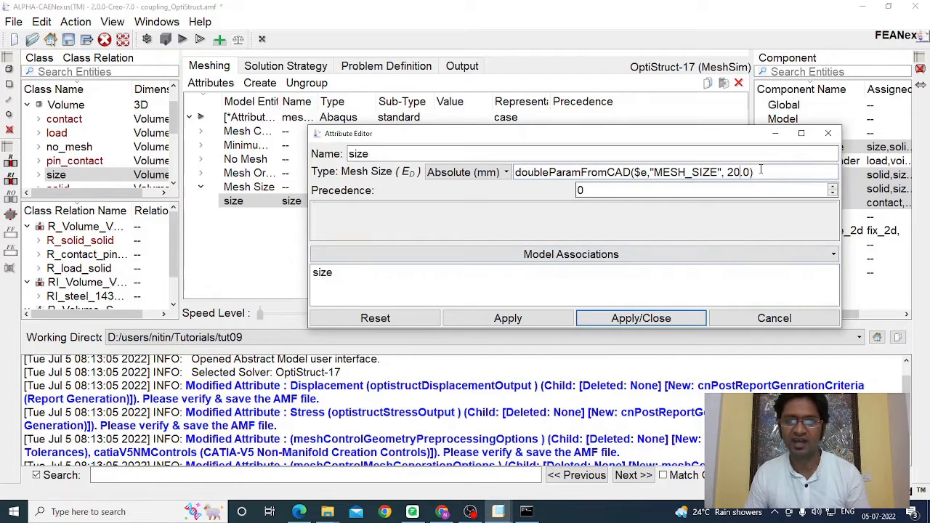
left_click(640, 318)
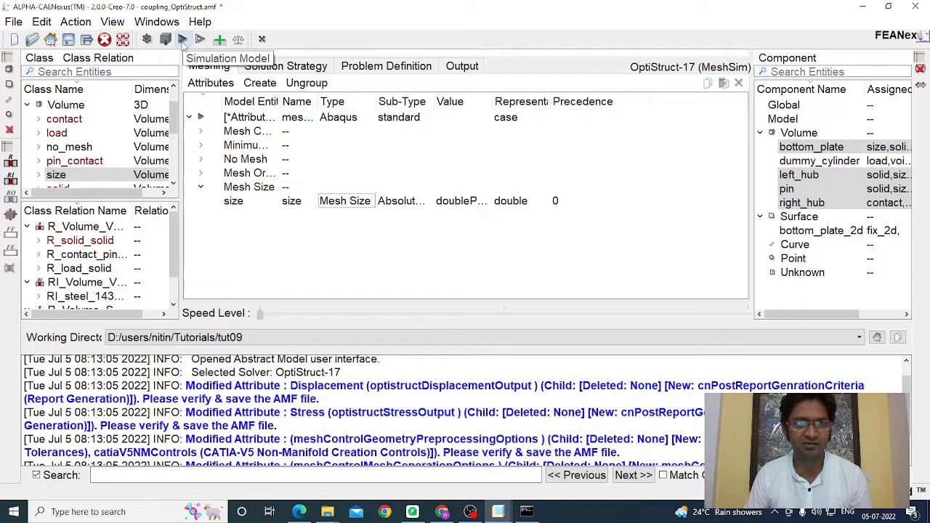
Step: Create the simulation model from coupling_fea.asm.5 in the Creo folder and maximize its window
left_click(182, 41)
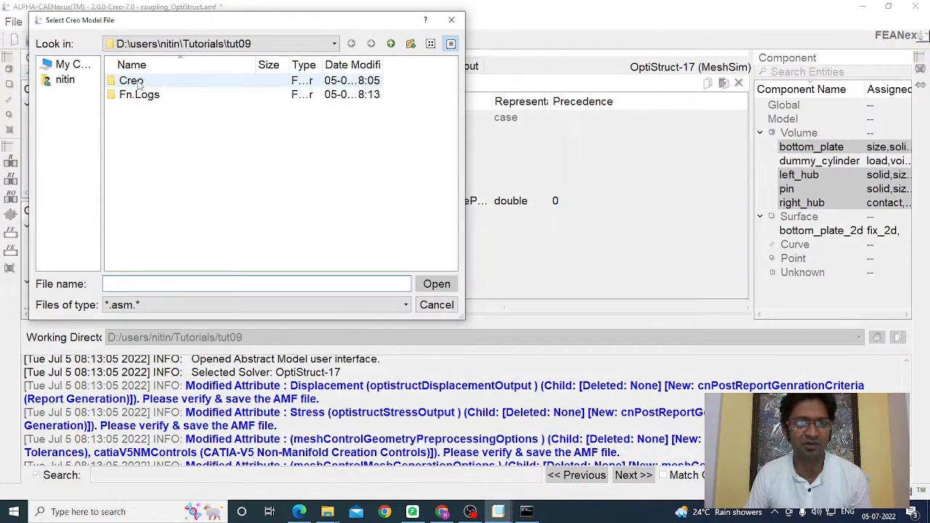
double_click(139, 82)
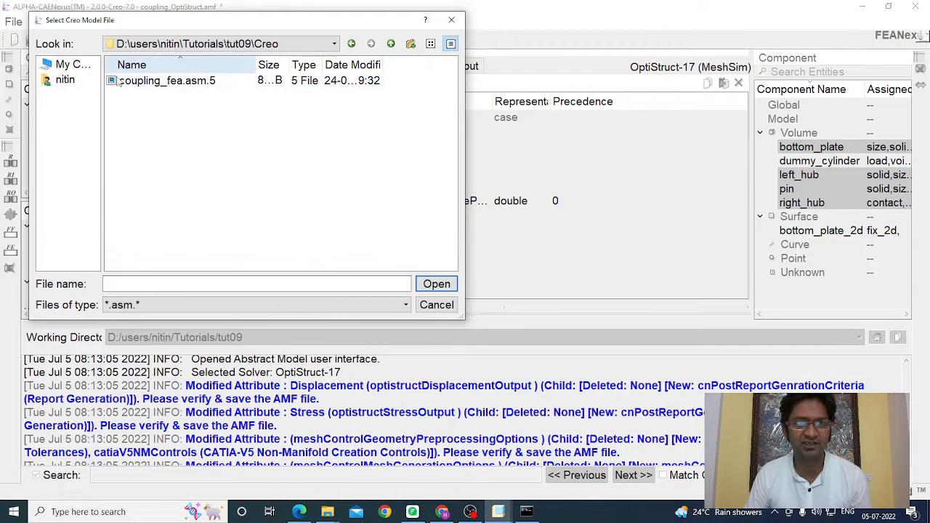
left_click(190, 83)
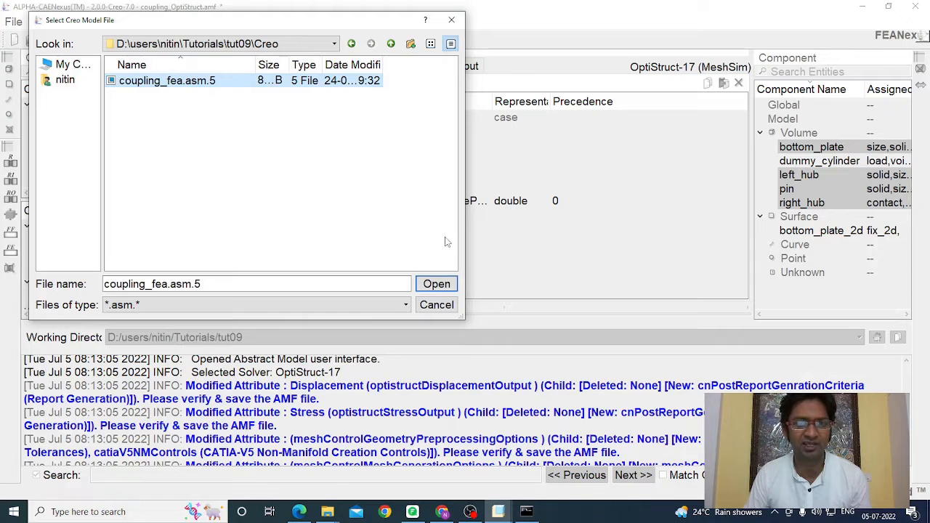
left_click(436, 285)
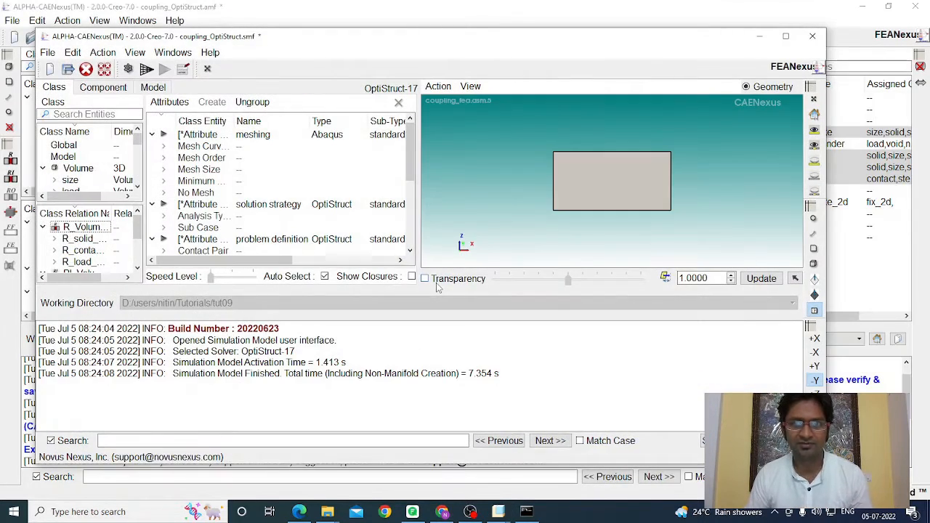
left_click(785, 36)
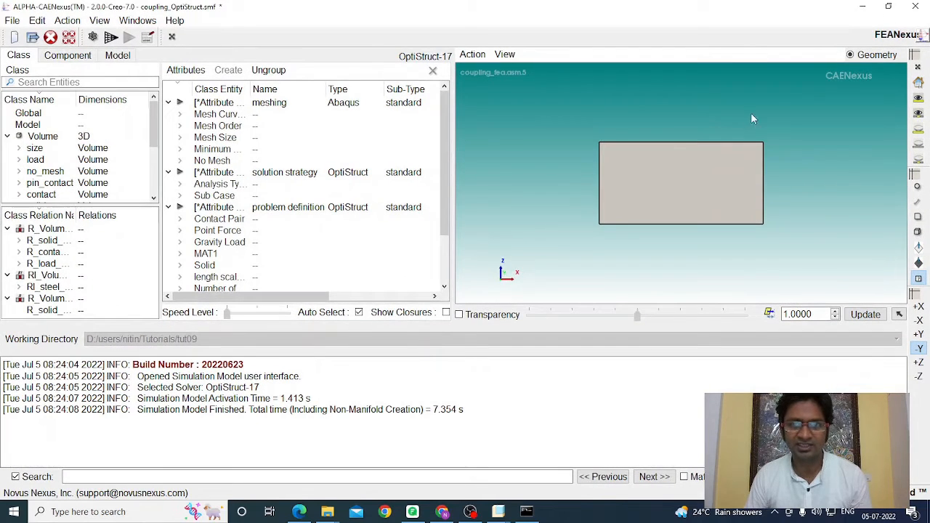
Step: Check the expression and associated parts of the class-level "size" mesh size attribute in the simulation model
middle_click_drag(752, 114, 829, 131)
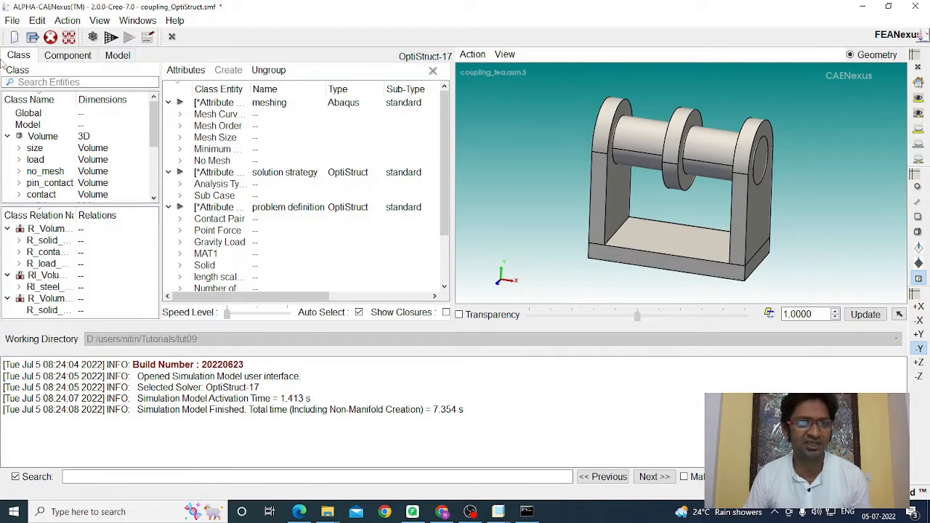
left_click(180, 137)
double_click(203, 150)
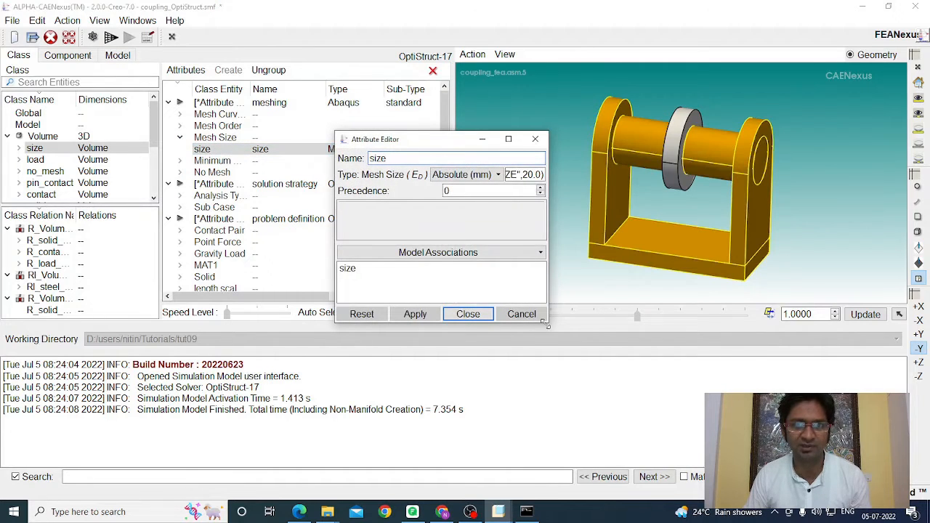
left_click_drag(547, 324, 786, 336)
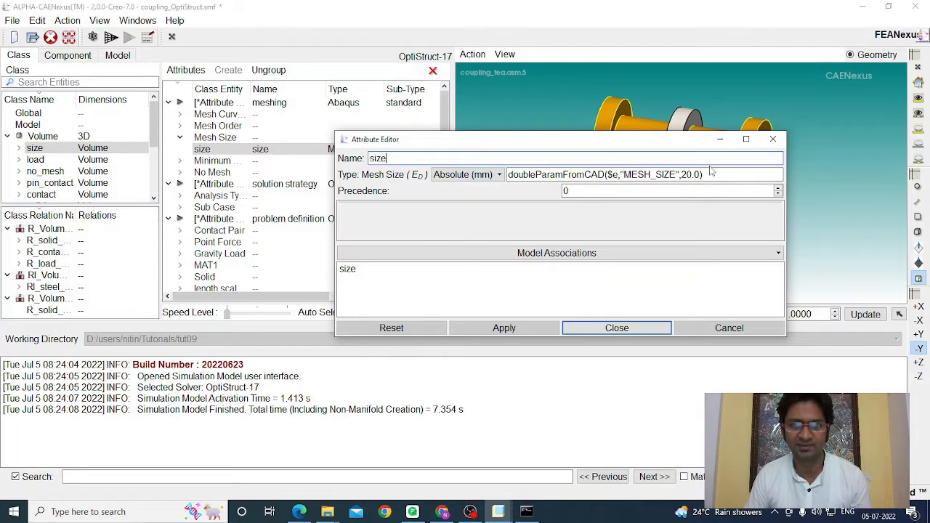
left_click(616, 328)
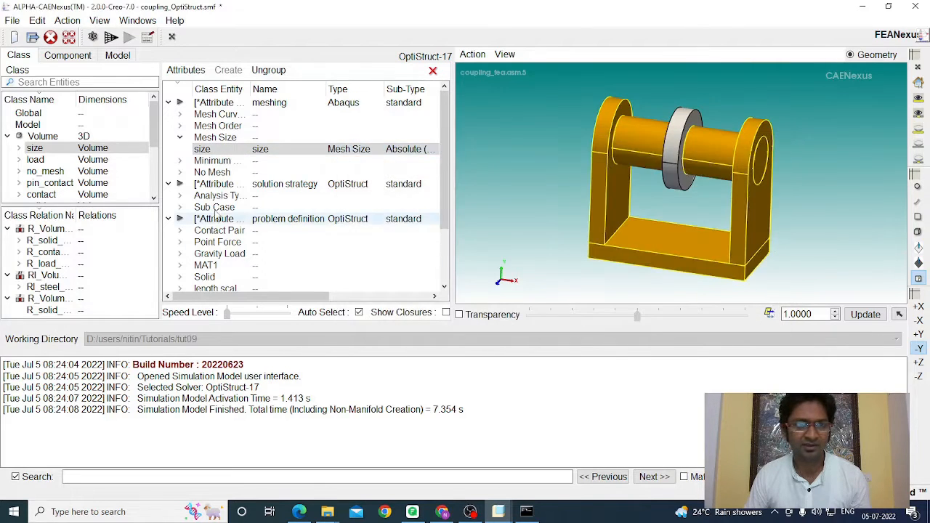
left_click(538, 137)
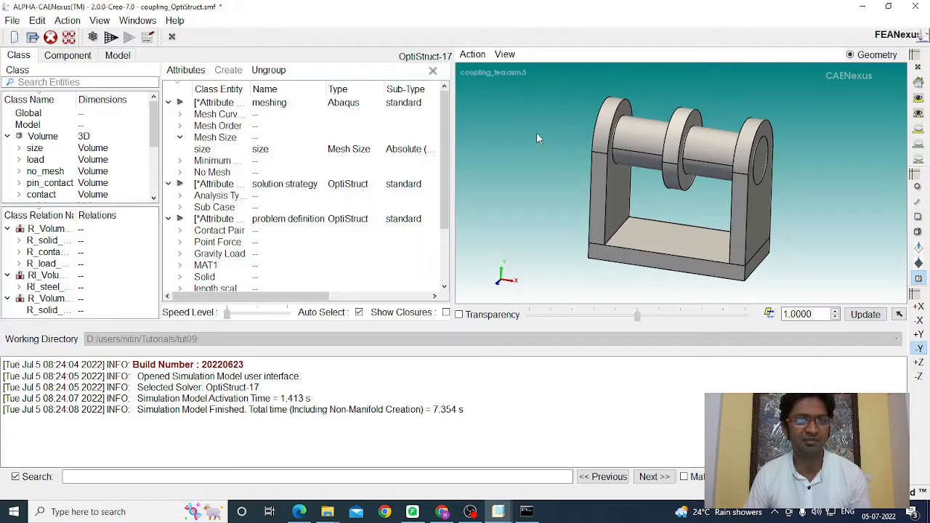
Step: Show the mesh size attributes assigned to the individual model volumes, with their value column in view
left_click(128, 57)
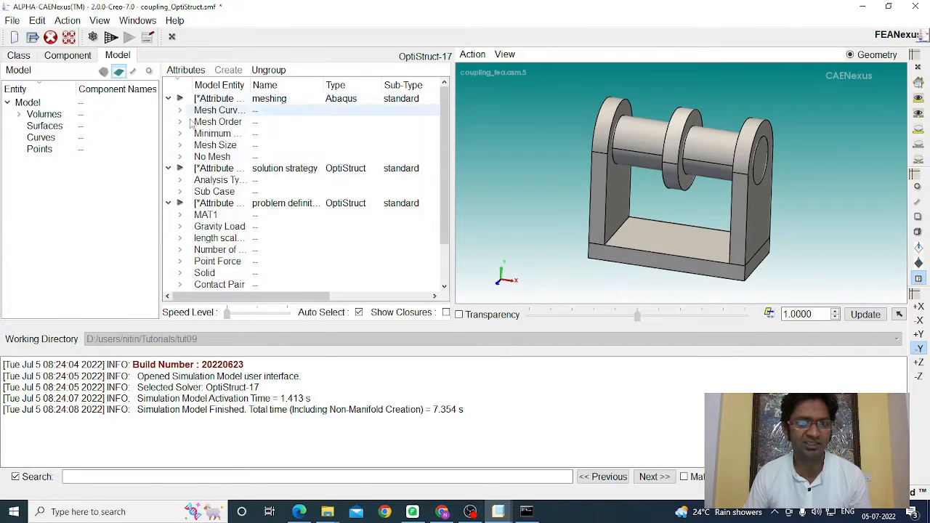
left_click(180, 145)
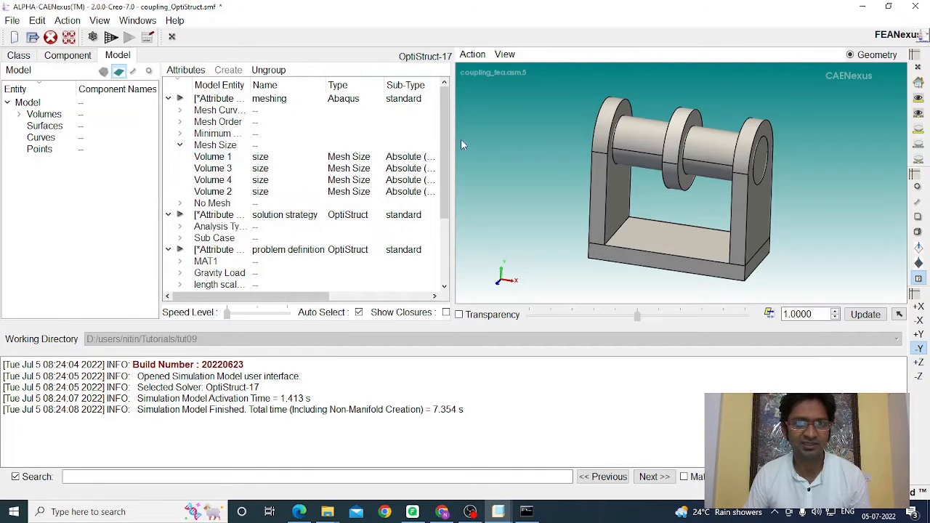
left_click_drag(455, 142, 614, 142)
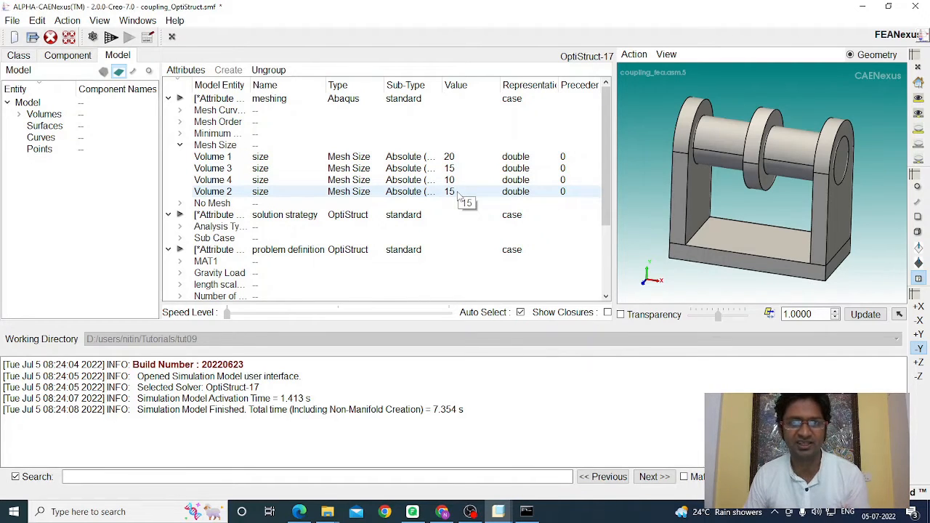
Step: Examine the evaluated mesh size attributes of Volume 1 and Volume 3 and where those volumes lie in the geometry
double_click(352, 157)
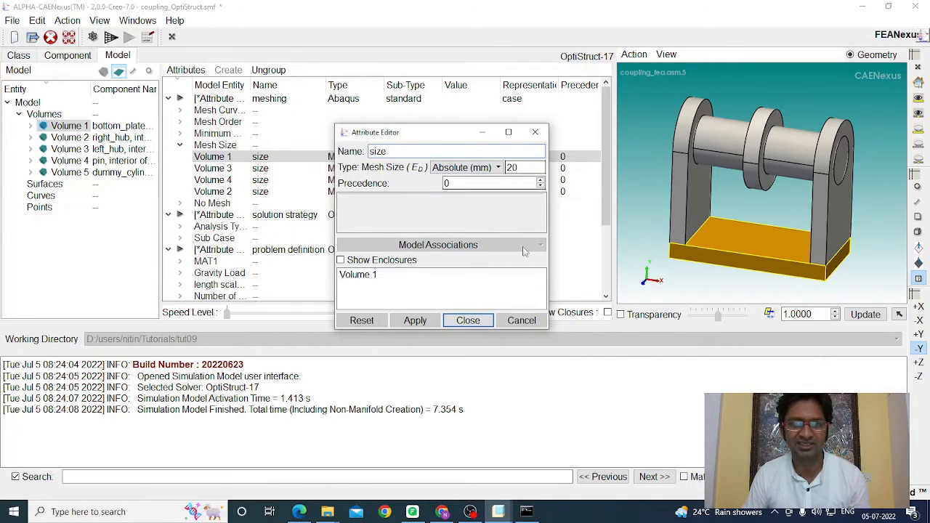
left_click(468, 319)
left_click(356, 169)
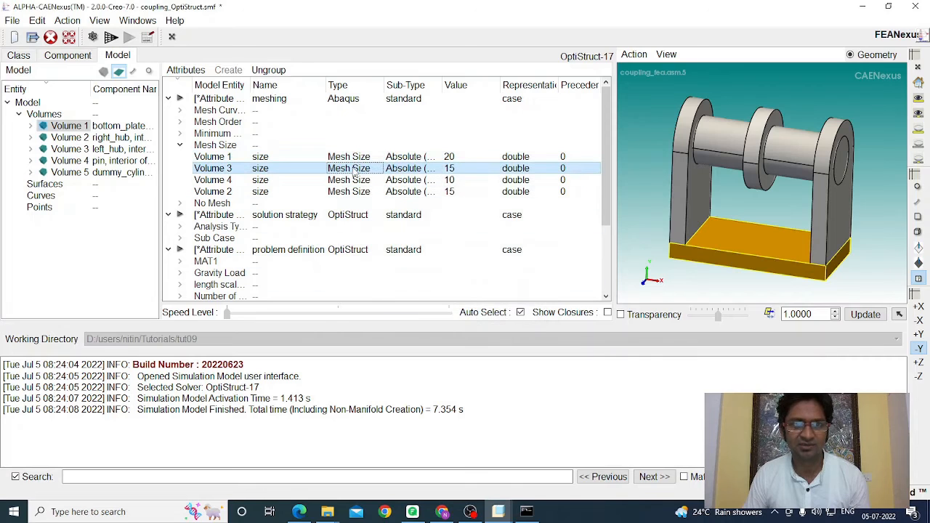
double_click(355, 169)
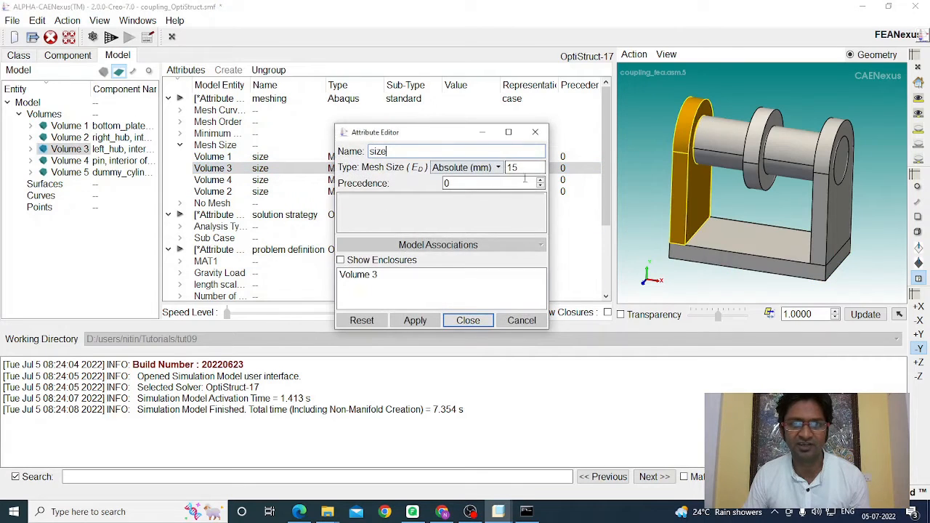
left_click(468, 320)
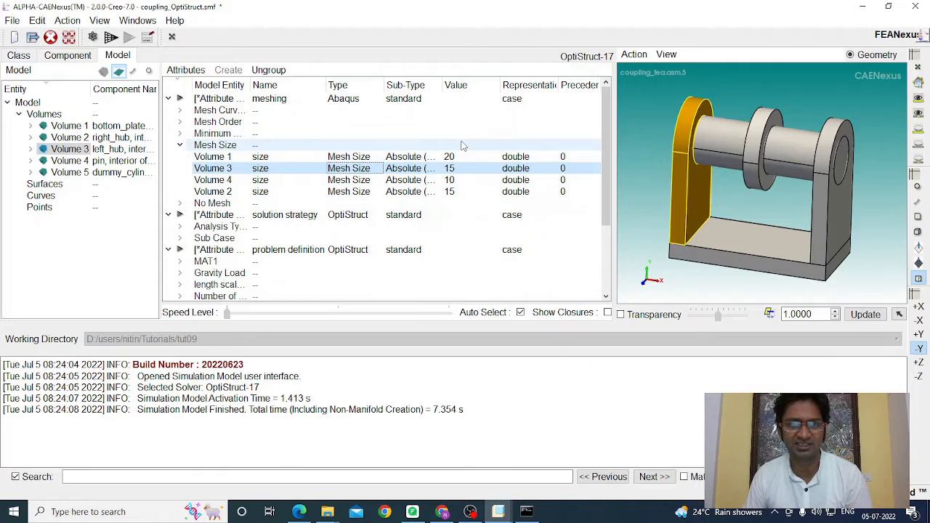
left_click(877, 256)
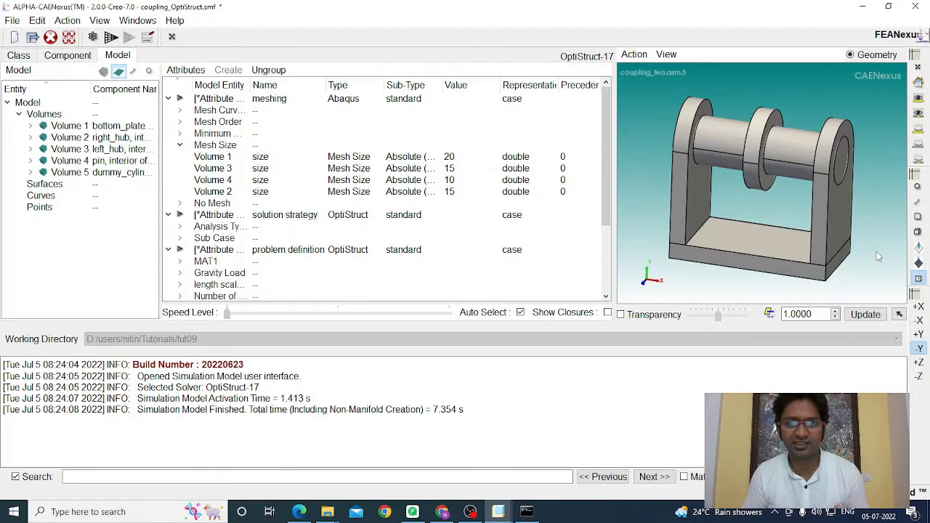